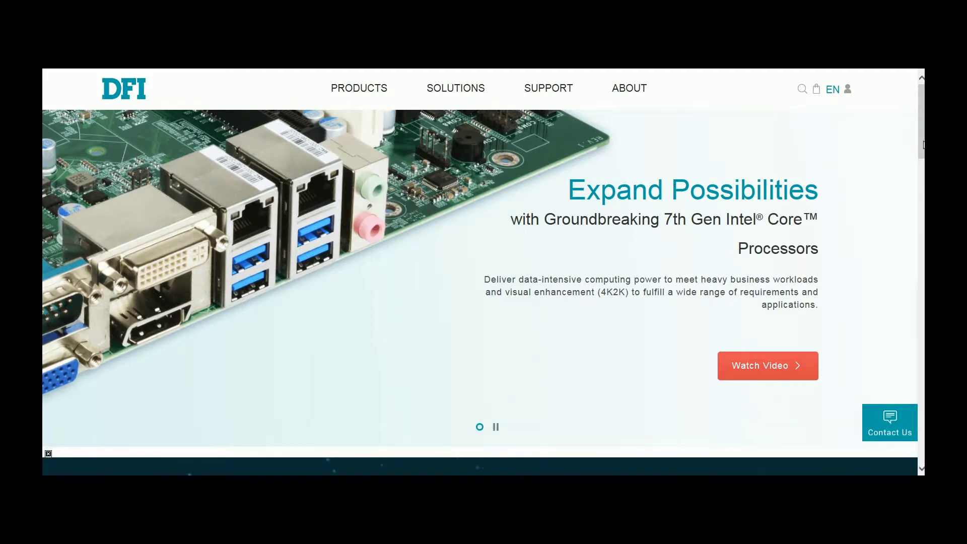
- Open the Technical Support request form from the site footer and move through the contact fields
{"action": "left_click_drag", "start_coordinate": [923, 145], "coordinate": [918, 444]}
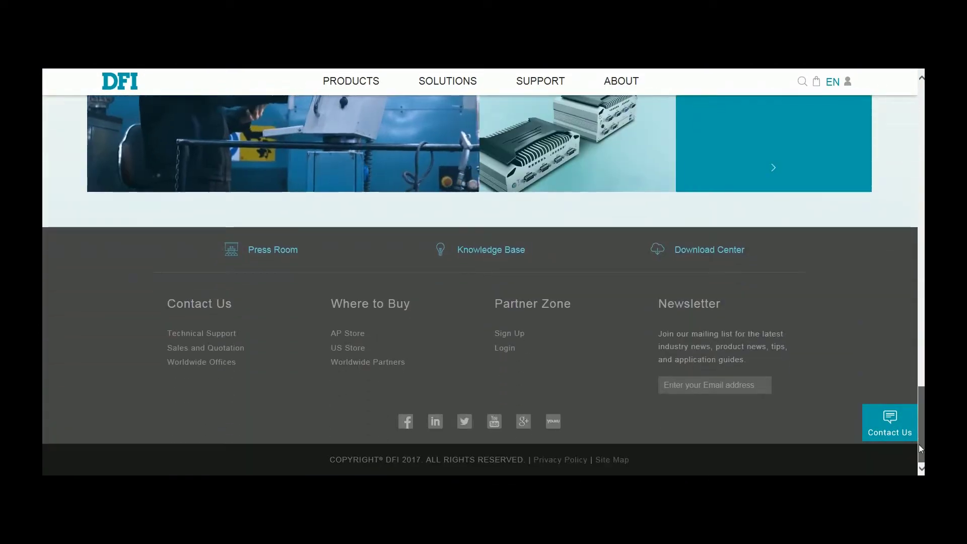
{"action": "left_click", "coordinate": [216, 332]}
{"action": "left_click", "coordinate": [359, 415]}
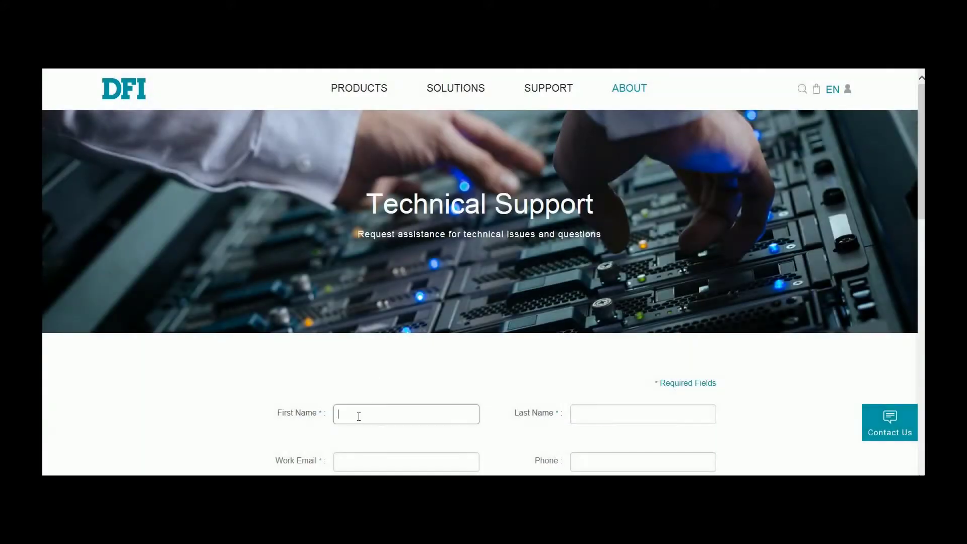
{"action": "key", "text": "Tab"}
{"action": "scroll", "coordinate": [546, 336], "scroll_direction": "down", "scroll_amount": 2}
{"action": "key", "text": "Tab"}
{"action": "scroll", "coordinate": [453, 342], "scroll_direction": "down", "scroll_amount": 1}
{"action": "key", "text": "Tab"}
{"action": "scroll", "coordinate": [391, 352], "scroll_direction": "down", "scroll_amount": 3}
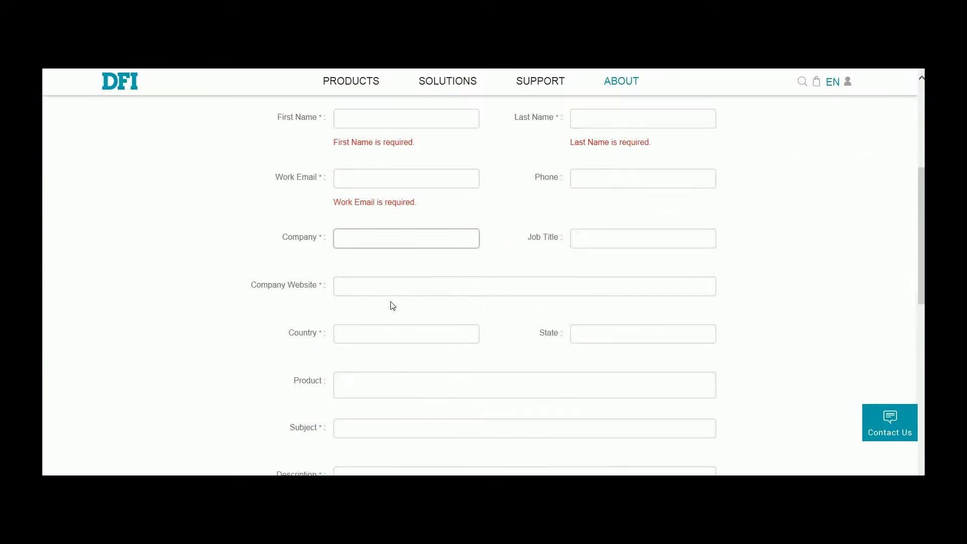
{"action": "key", "text": "Tab"}
{"action": "scroll", "coordinate": [386, 288], "scroll_direction": "down", "scroll_amount": 1}
- Enter the subject 'Request for the driver update utility for Window 7 installation' and start the description with 'Issue'
{"action": "left_click", "coordinate": [387, 287]}
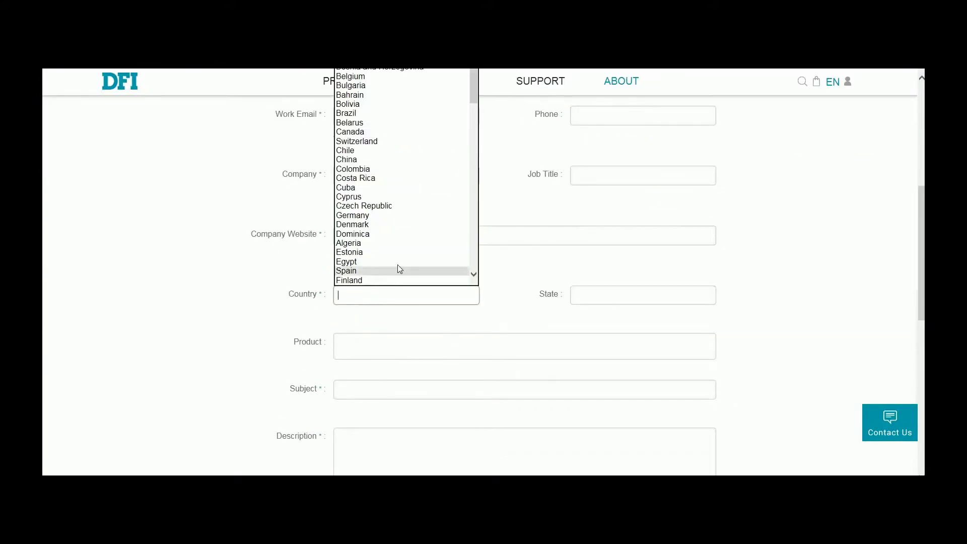
{"action": "left_click", "coordinate": [300, 274]}
{"action": "scroll", "coordinate": [377, 297], "scroll_direction": "down", "scroll_amount": 2}
{"action": "left_click", "coordinate": [367, 275]}
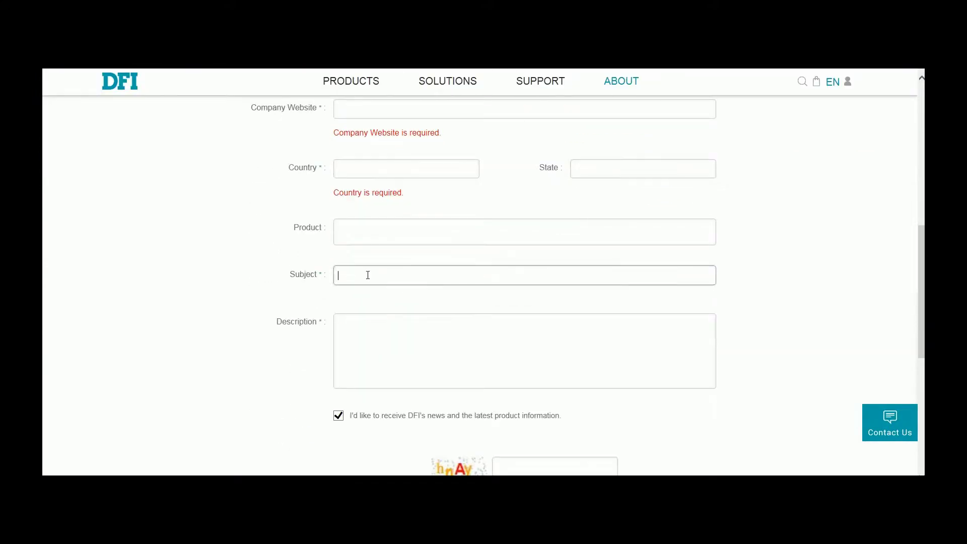
{"action": "type", "text": "Request for the driver update utility for Window 7 installation"}
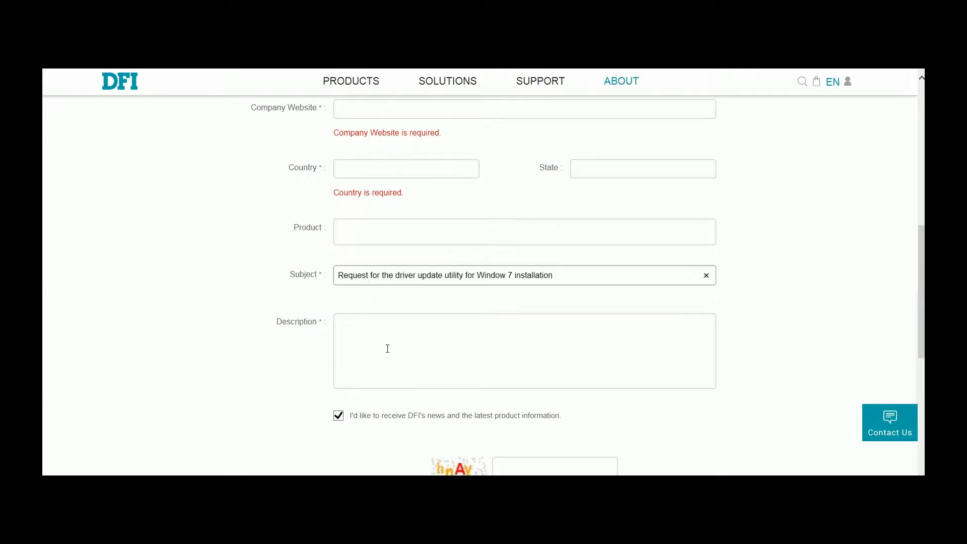
{"action": "left_click", "coordinate": [392, 344]}
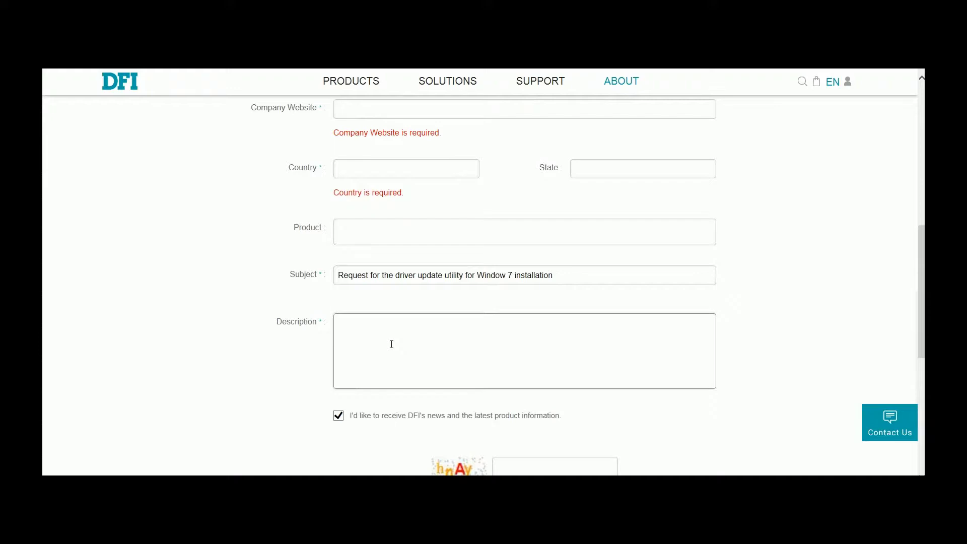
{"action": "type", "text": "Issues:"}
{"action": "scroll", "coordinate": [499, 327], "scroll_direction": "down", "scroll_amount": 3}
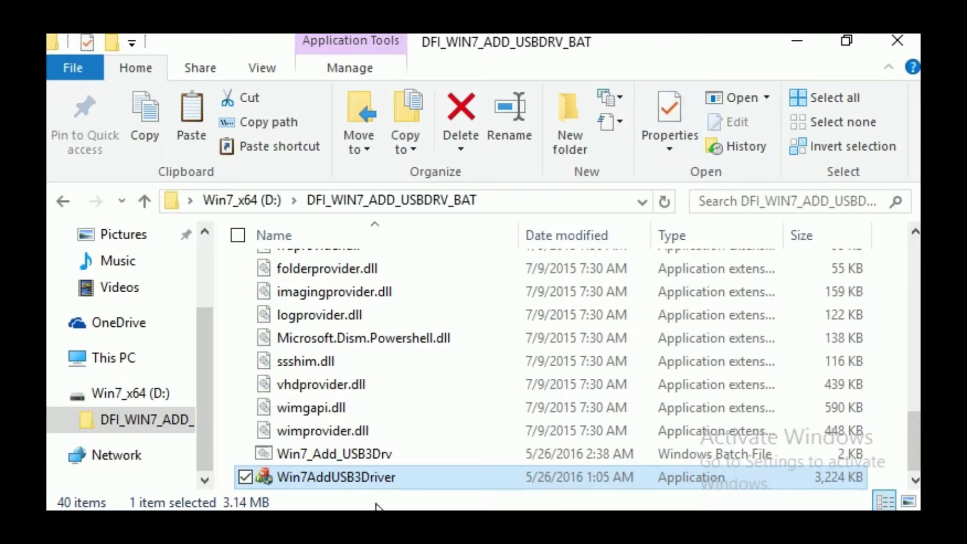
- Launch the Win7AddUSB3Driver application from D:\DFI_WIN7_ADD_USBDRV_BAT
{"action": "double_click", "coordinate": [360, 477]}
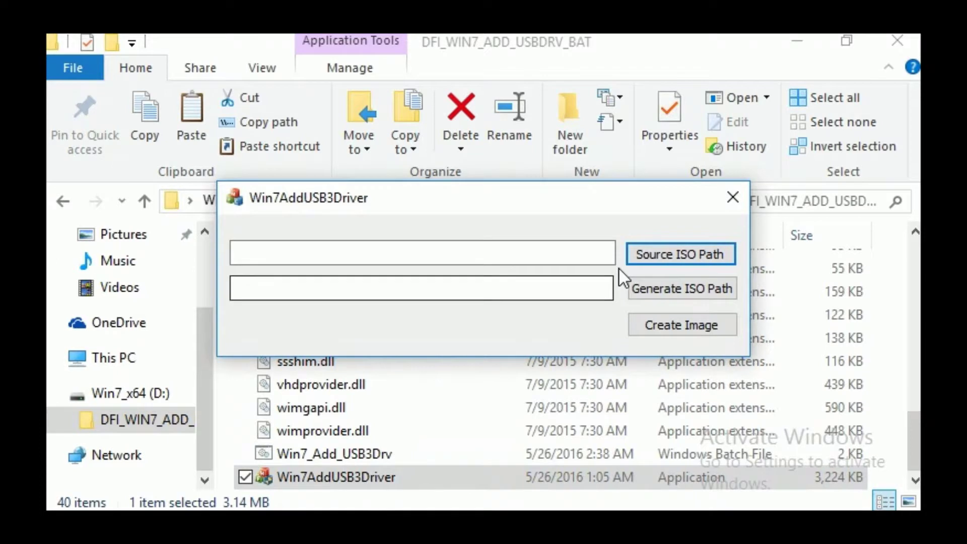
- Set the source to OS_WIN7 and the output to Win7_USB, then start creating the image
{"action": "left_click", "coordinate": [646, 250]}
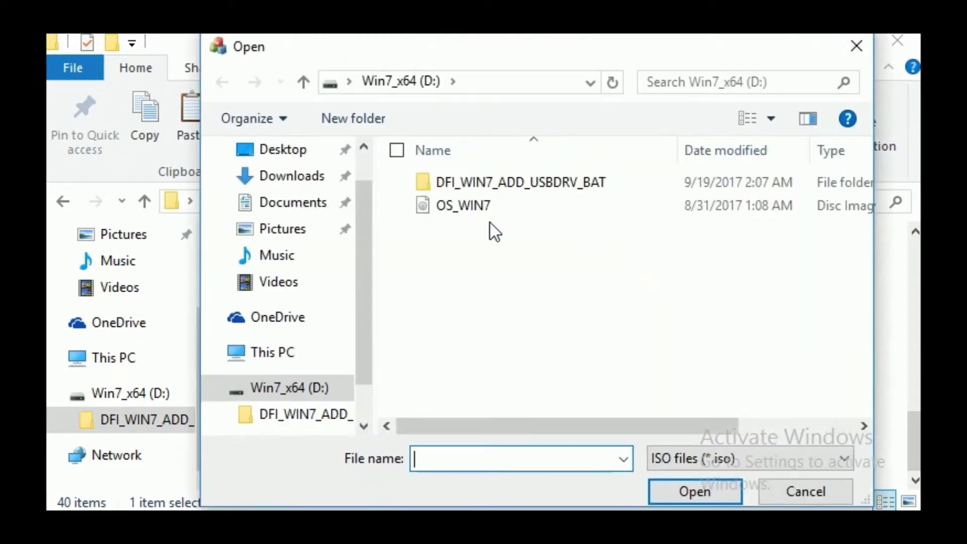
{"action": "left_click", "coordinate": [473, 206]}
{"action": "left_click", "coordinate": [717, 486]}
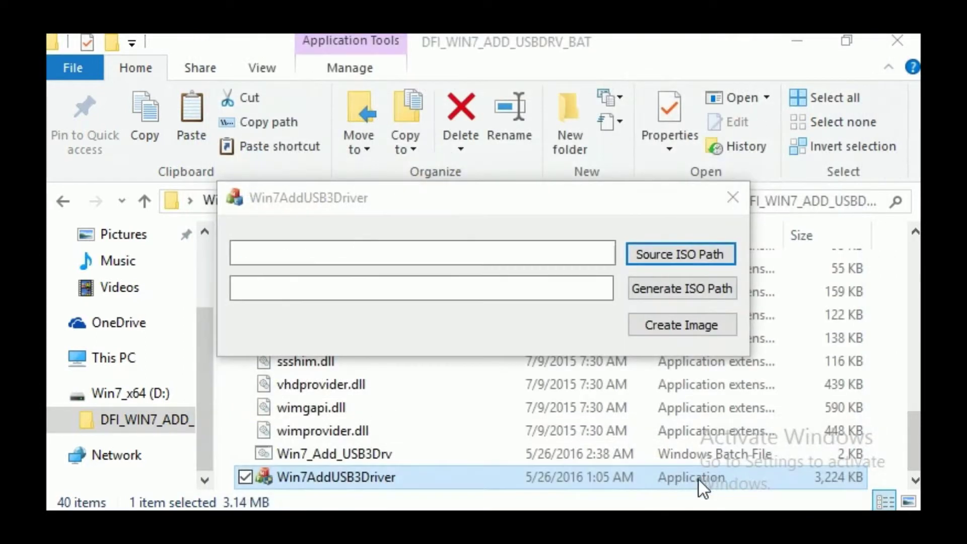
{"action": "left_click", "coordinate": [684, 289]}
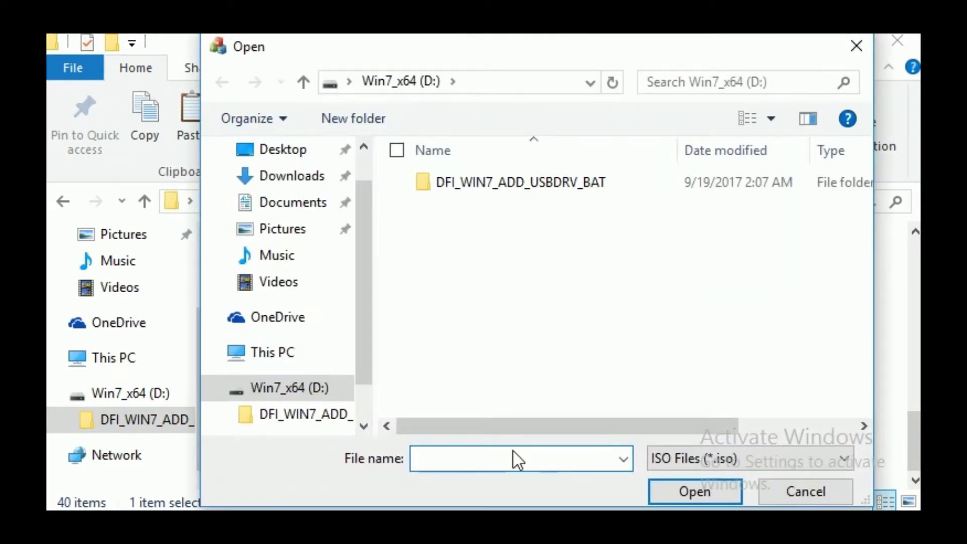
{"action": "type", "text": "Win7_USB"}
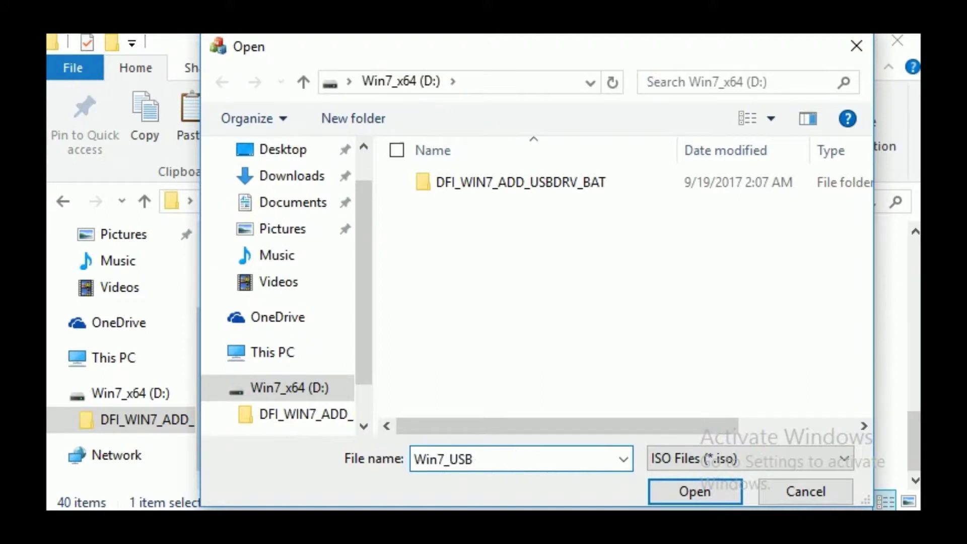
{"action": "left_click", "coordinate": [709, 487]}
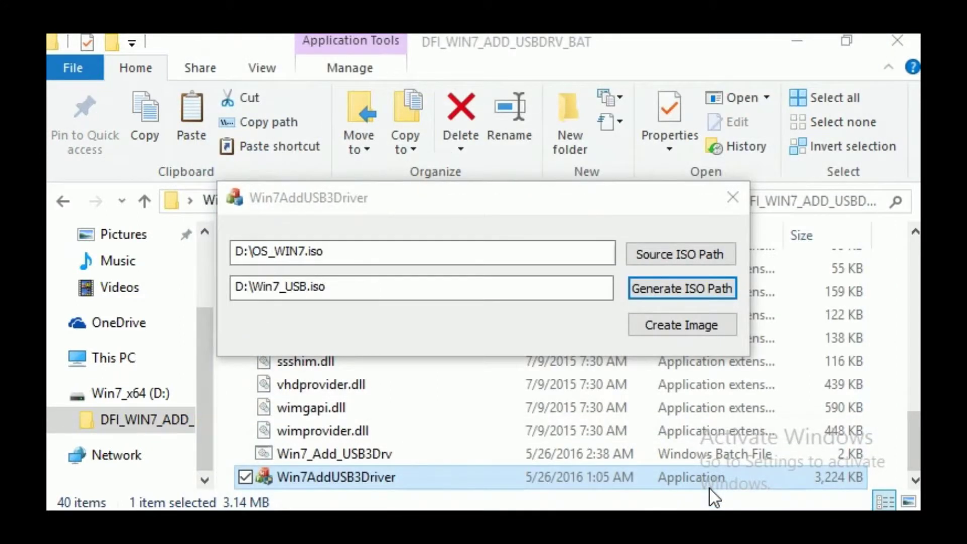
{"action": "left_click", "coordinate": [669, 322]}
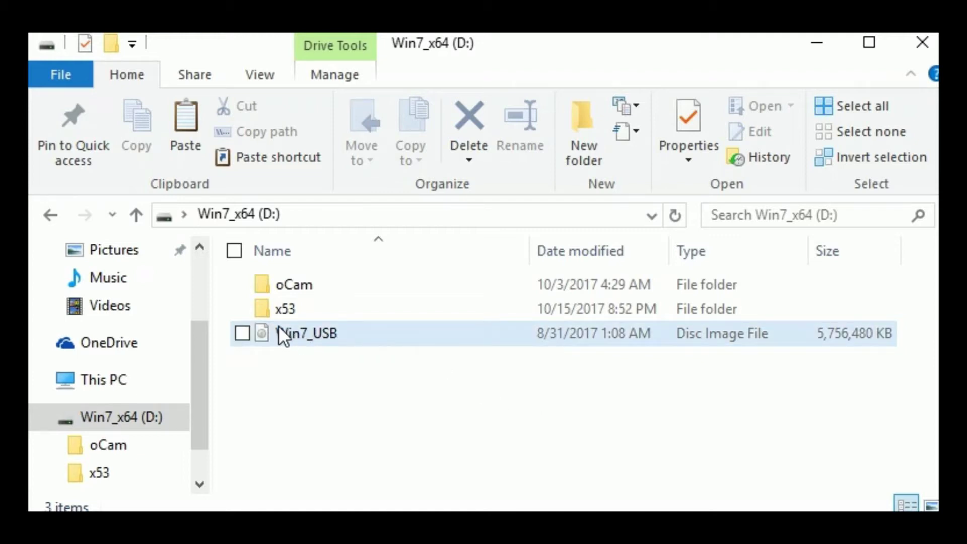
- Send the Win7_USB disc image to the Windows Disc Image Burner
{"action": "left_click", "coordinate": [243, 330]}
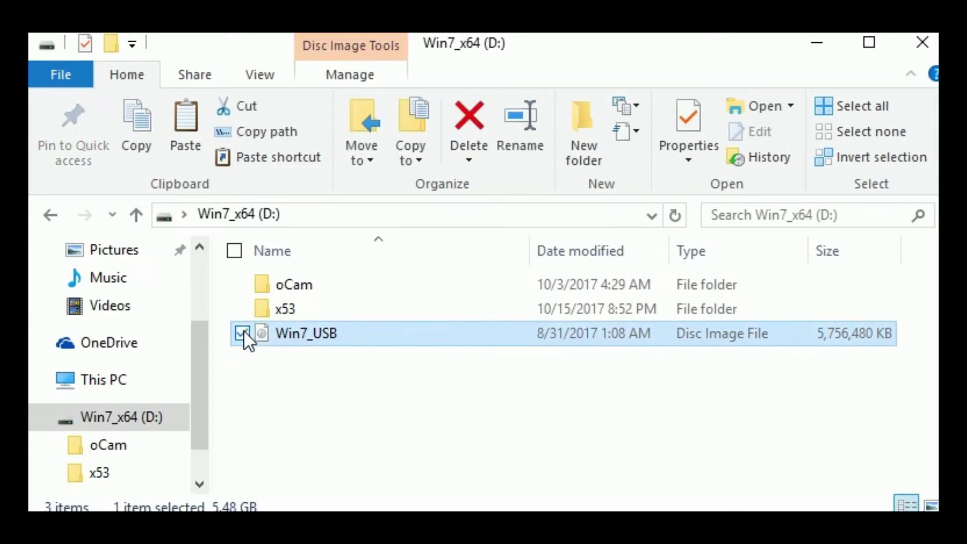
{"action": "right_click", "coordinate": [243, 334]}
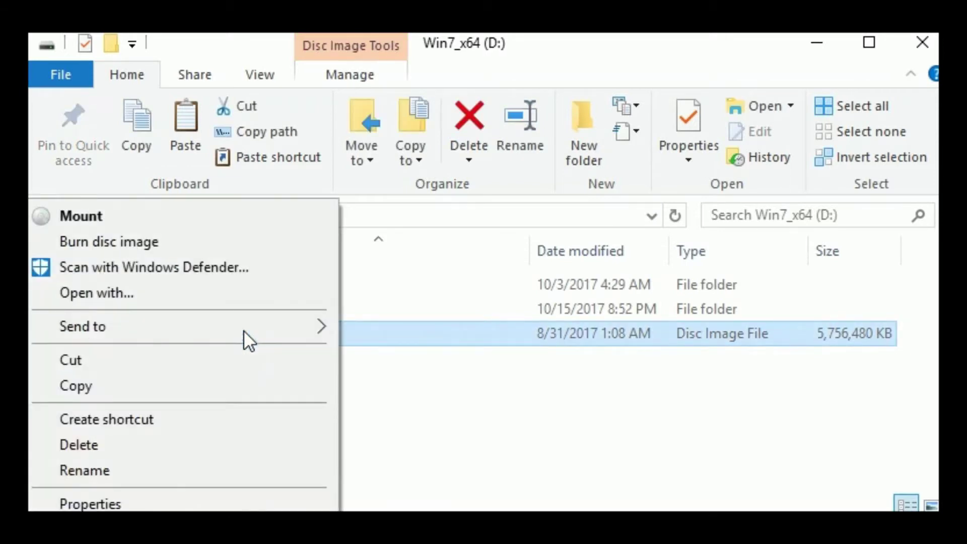
{"action": "left_click", "coordinate": [201, 242]}
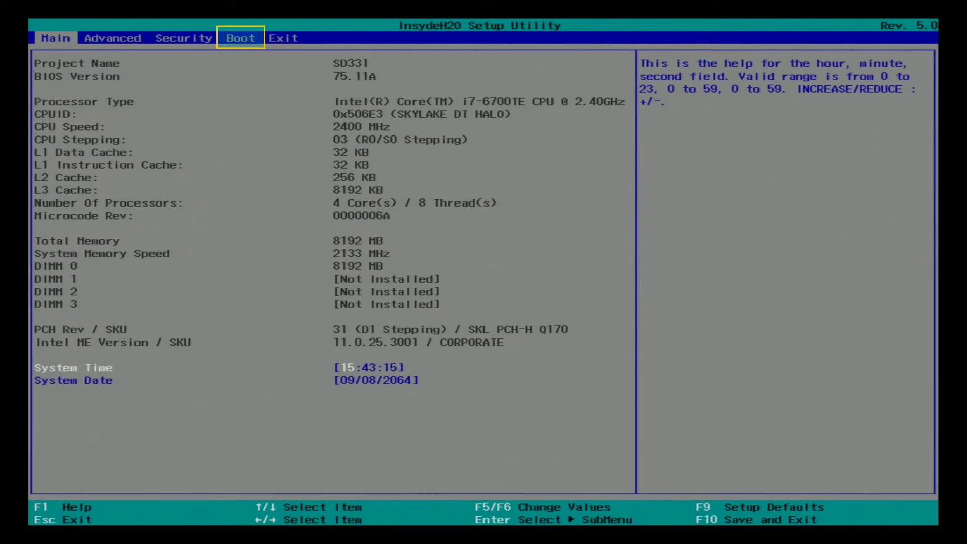
- Move USB to the top of the Legacy Boot Type Order and save and exit with F10
{"action": "key", "text": "Right"}
{"action": "key", "text": "Right"}
{"action": "key", "text": "Right"}
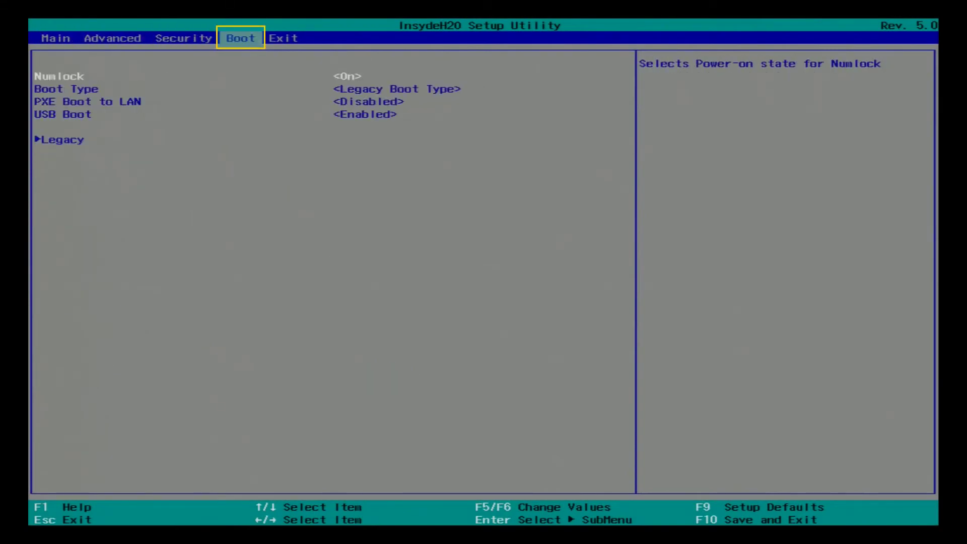
{"action": "key", "text": "Down"}
{"action": "key", "text": "Down"}
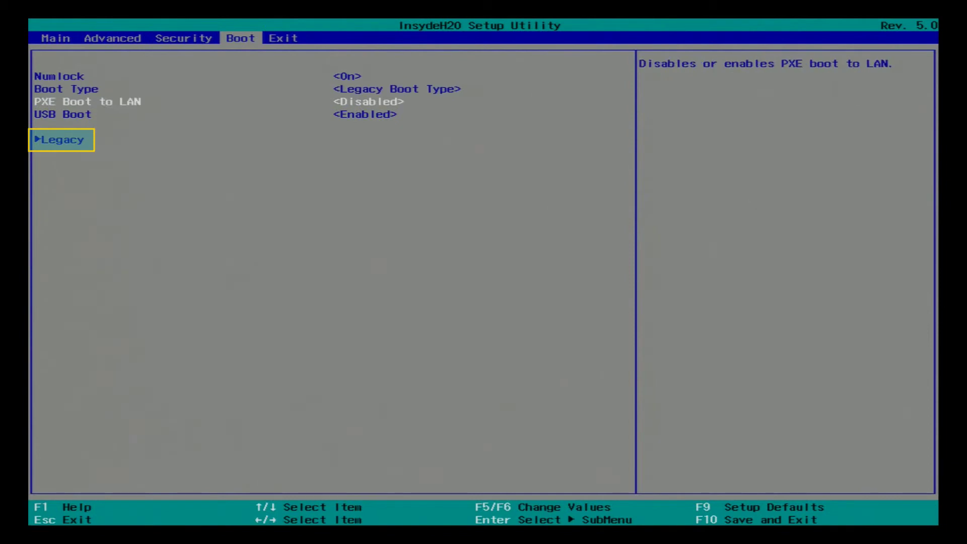
{"action": "key", "text": "Down"}
{"action": "key", "text": "Down"}
{"action": "key", "text": "Return"}
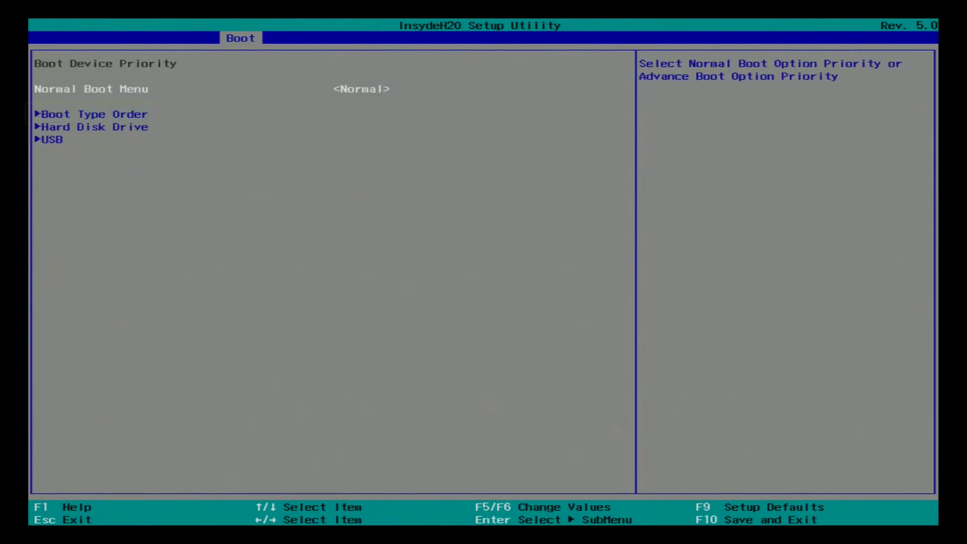
{"action": "key", "text": "Down"}
{"action": "key", "text": "Return"}
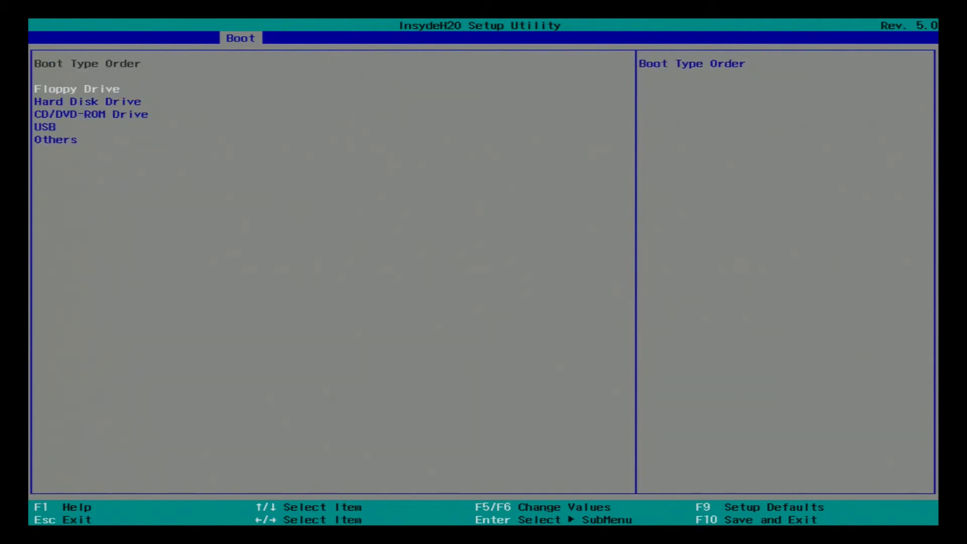
{"action": "key", "text": "Down"}
{"action": "key", "text": "Down"}
{"action": "key", "text": "Down"}
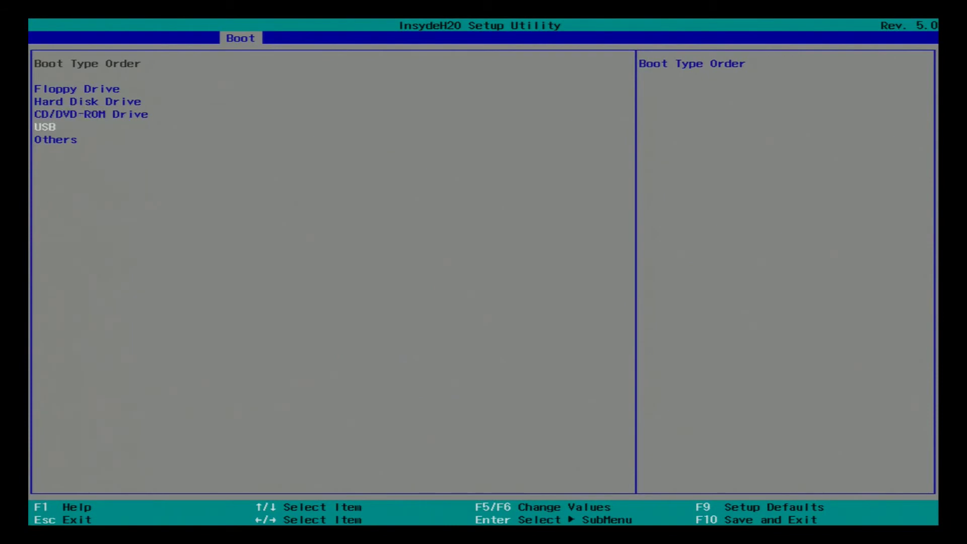
{"action": "key", "text": "F6"}
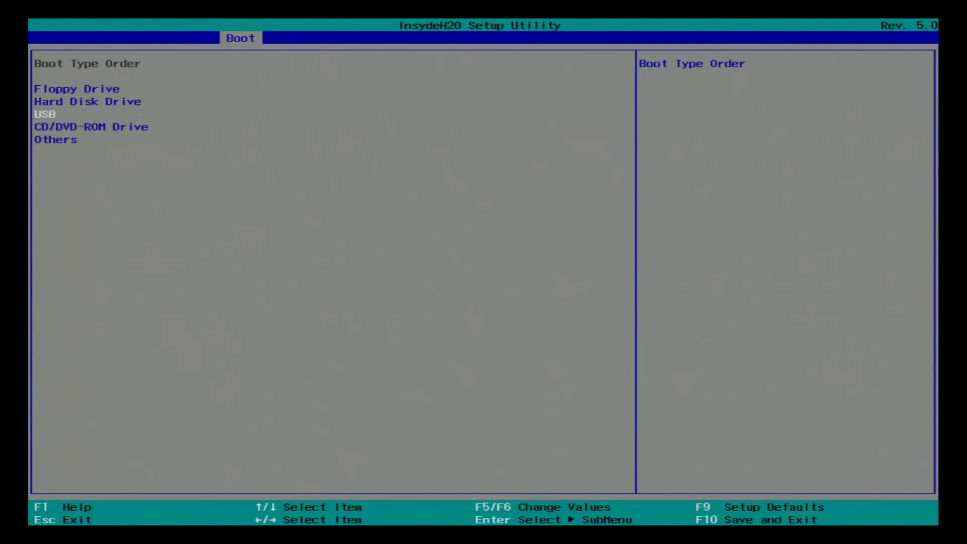
{"action": "key", "text": "F6"}
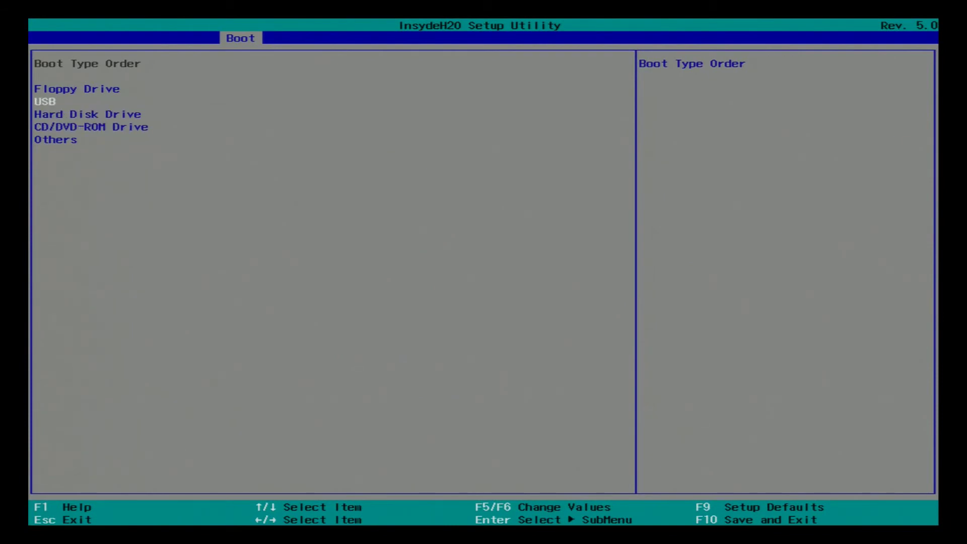
{"action": "key", "text": "F6"}
{"action": "key", "text": "F10"}
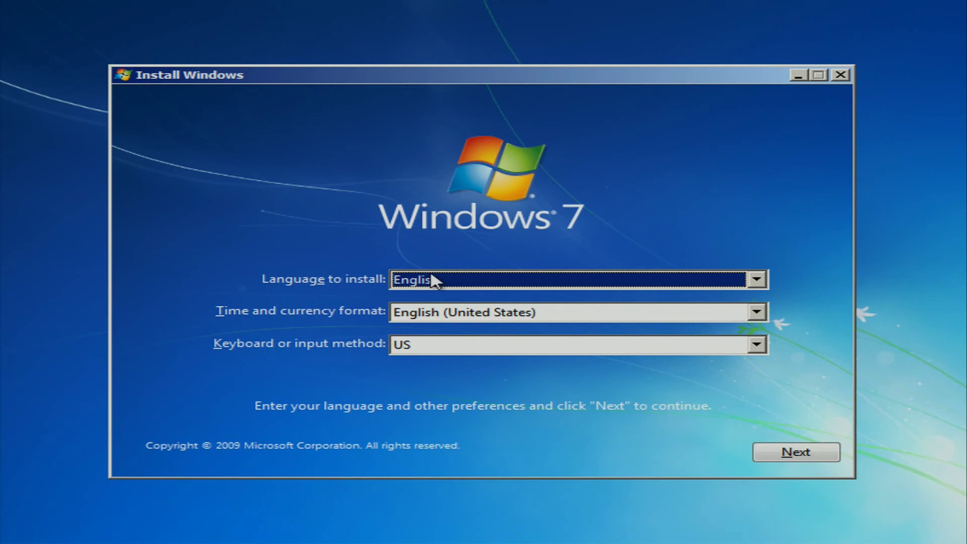
- Keep English (United States) format and US keyboard, begin the installation, and accept the license terms
{"action": "left_click", "coordinate": [446, 312]}
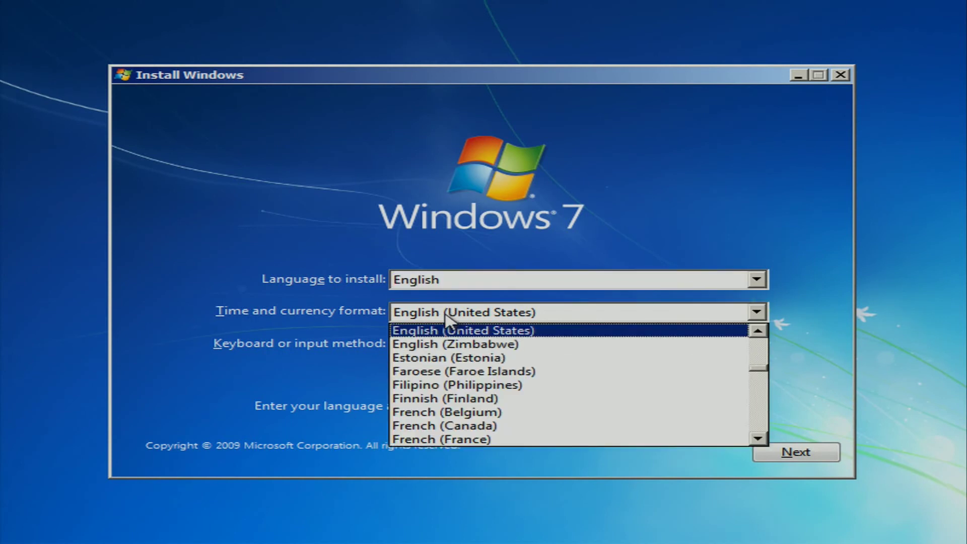
{"action": "left_click", "coordinate": [445, 315]}
{"action": "left_click", "coordinate": [451, 344]}
{"action": "left_click", "coordinate": [421, 340]}
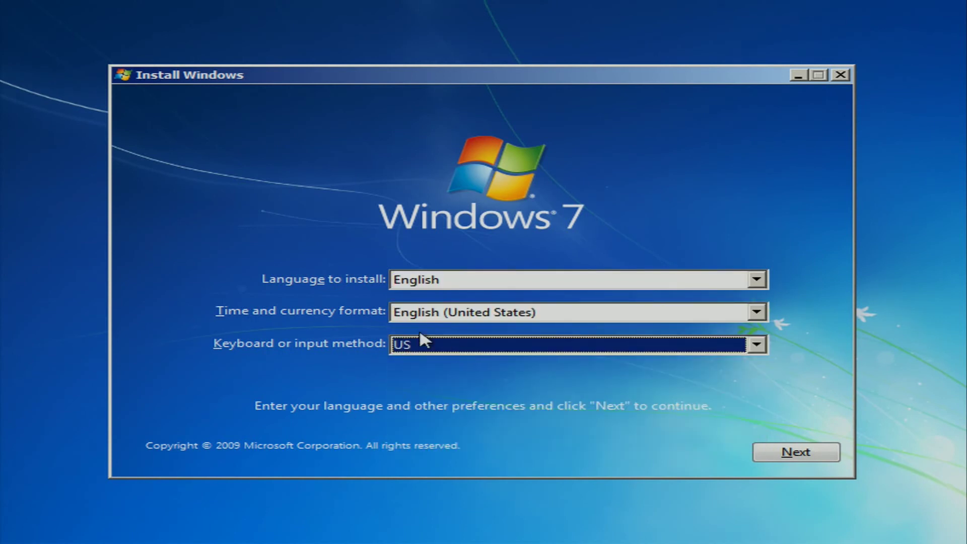
{"action": "left_click", "coordinate": [806, 457]}
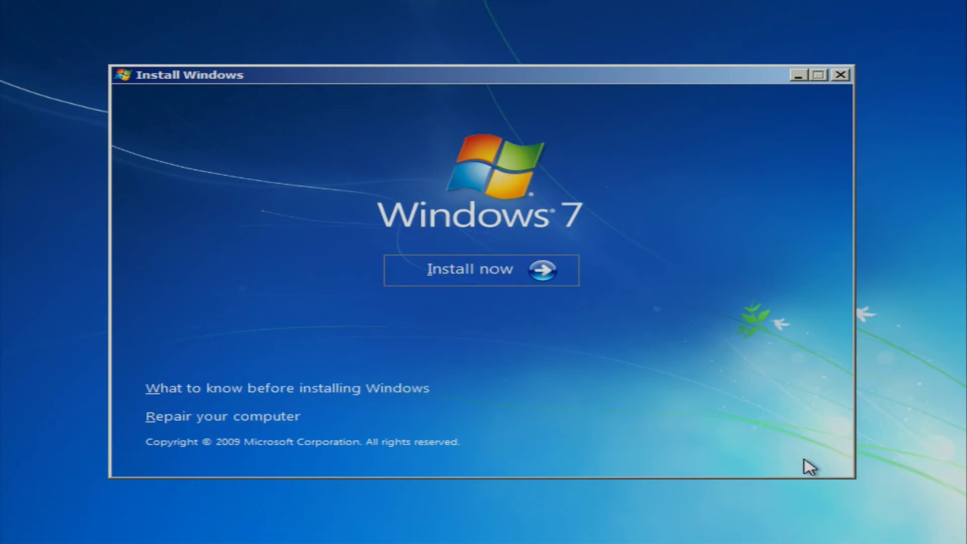
{"action": "left_click", "coordinate": [449, 282]}
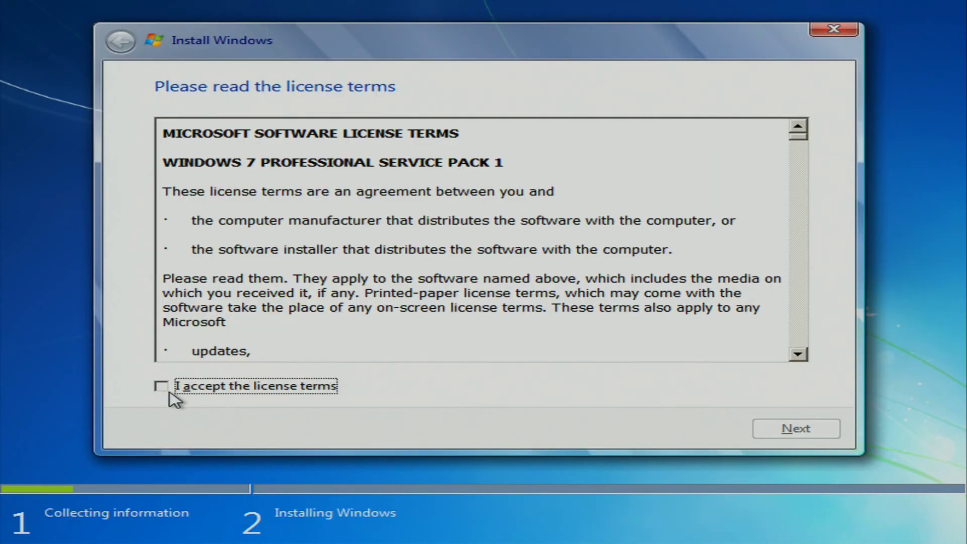
{"action": "left_click", "coordinate": [163, 386]}
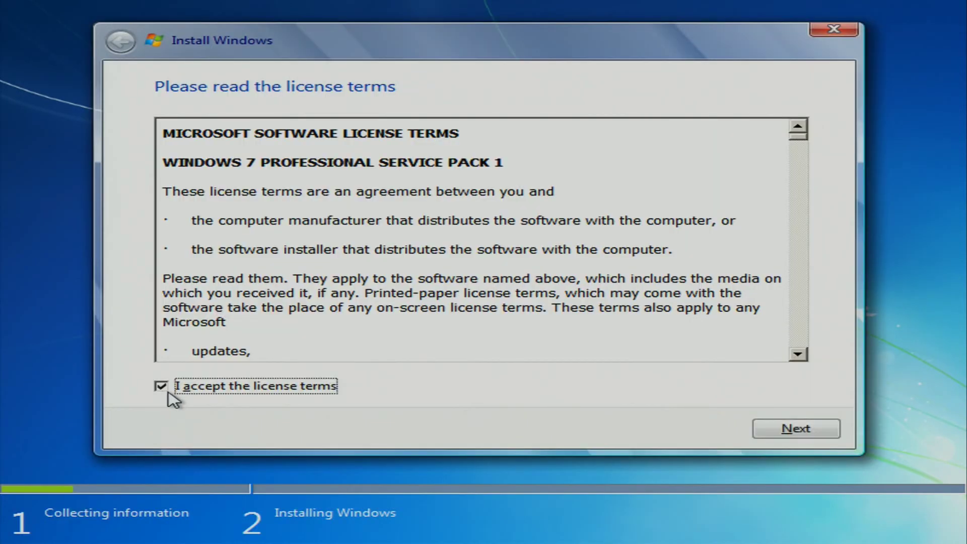